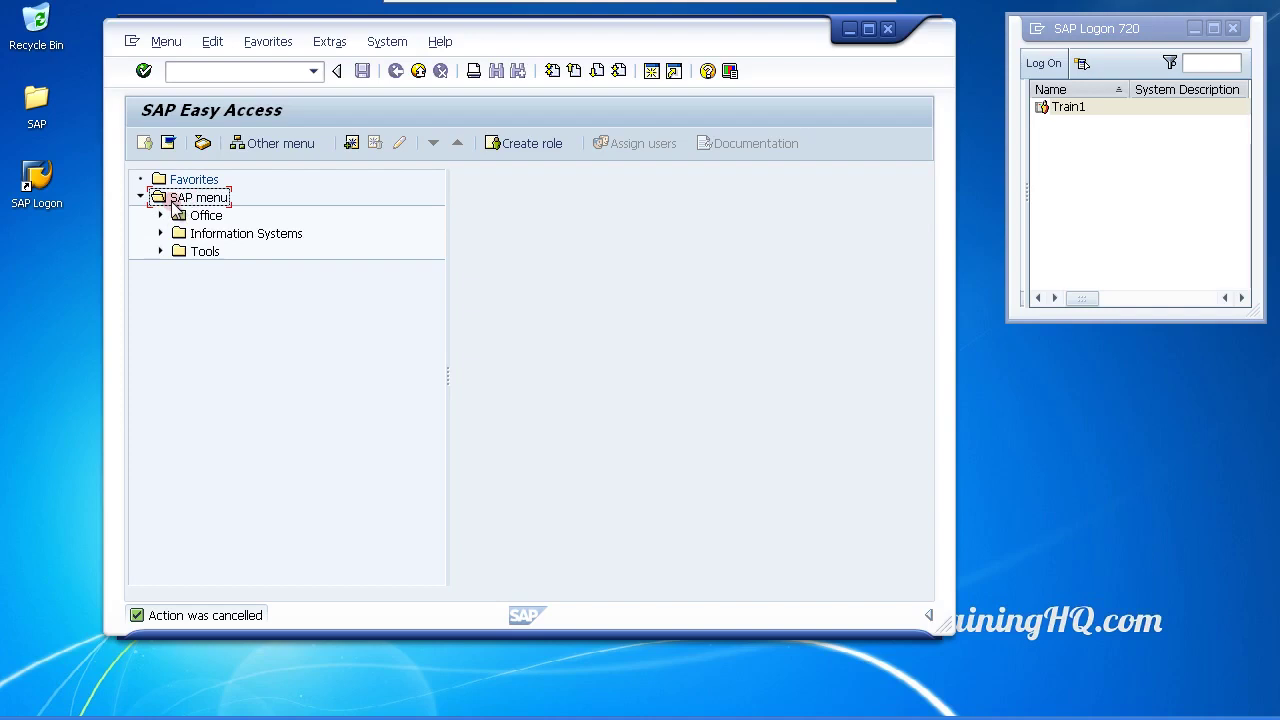
- Maximize the SAP Easy Access window and expand the SAP menu tree through Tools and ABAP Workbench to Overview
{"action": "left_click", "coordinate": [868, 30]}
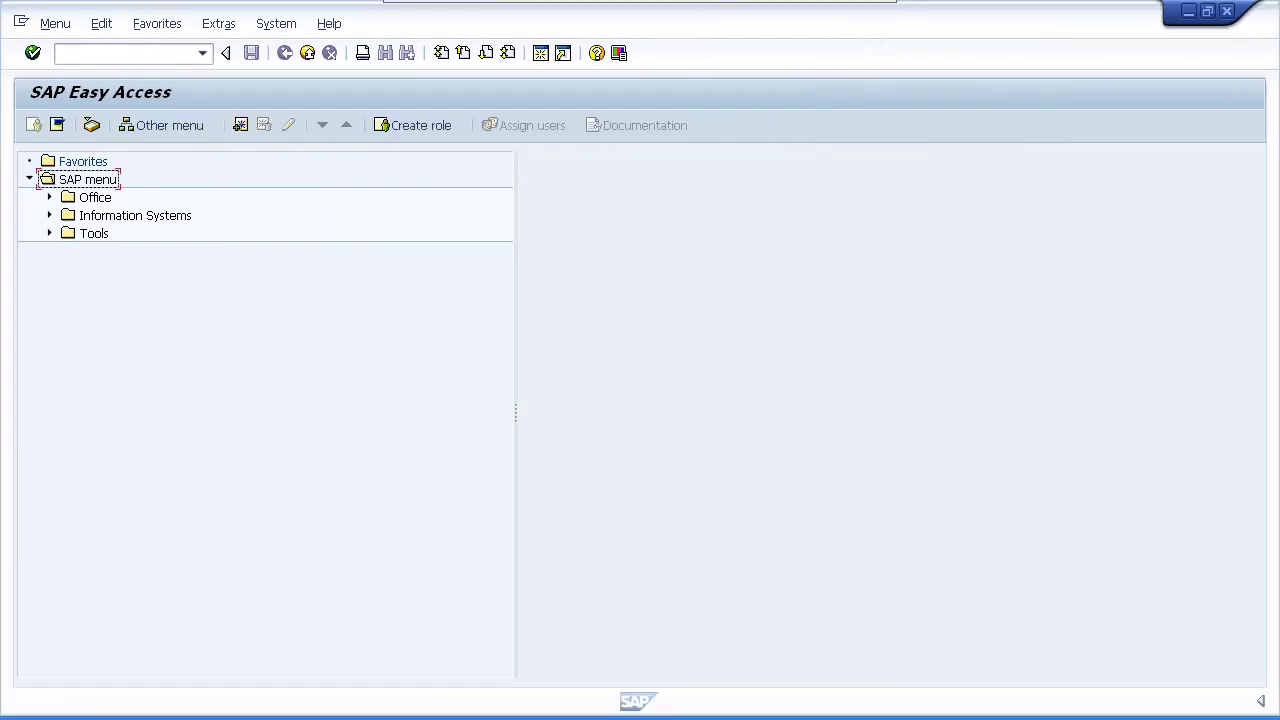
{"action": "left_click", "coordinate": [449, 253]}
{"action": "left_click", "coordinate": [50, 233]}
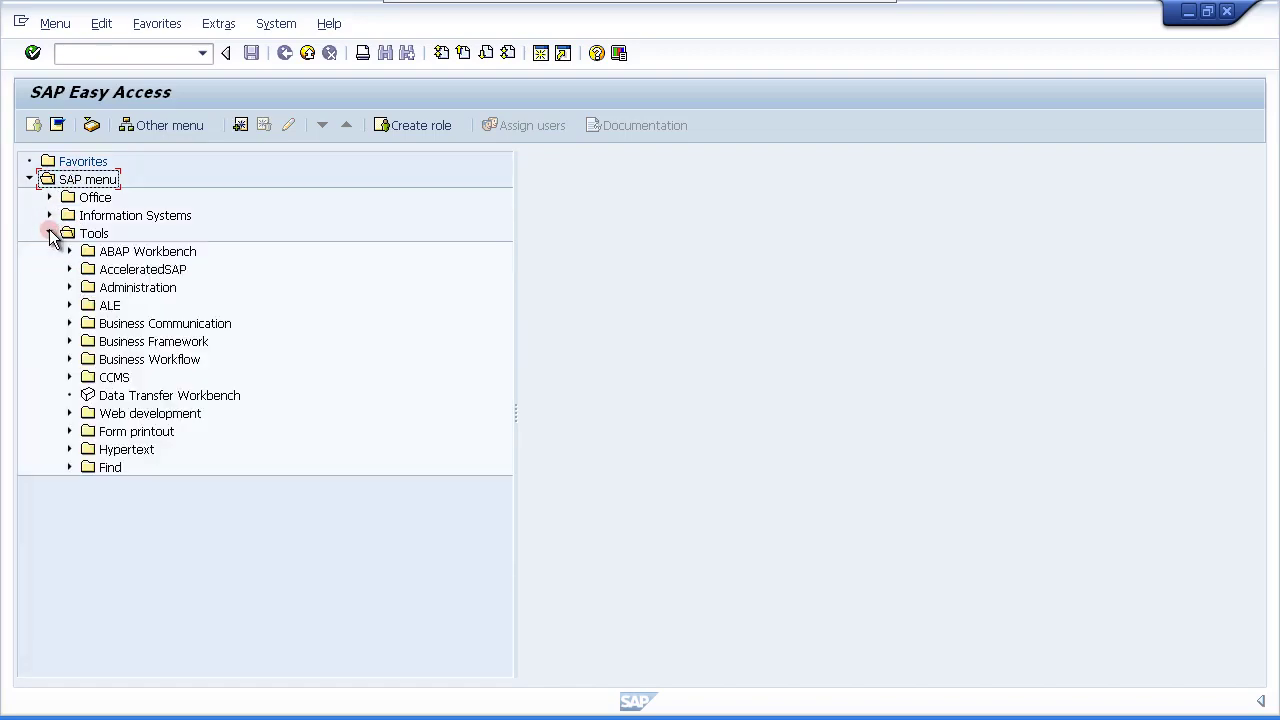
{"action": "left_click", "coordinate": [127, 253]}
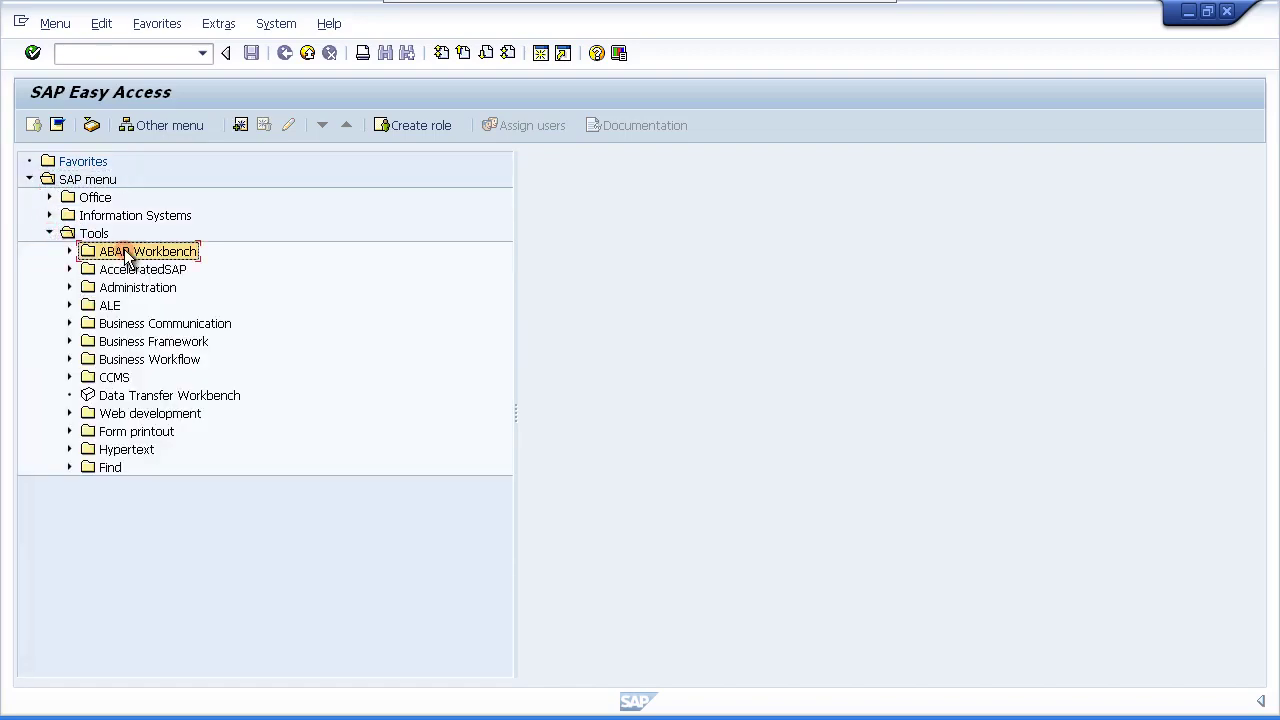
{"action": "left_click", "coordinate": [70, 252]}
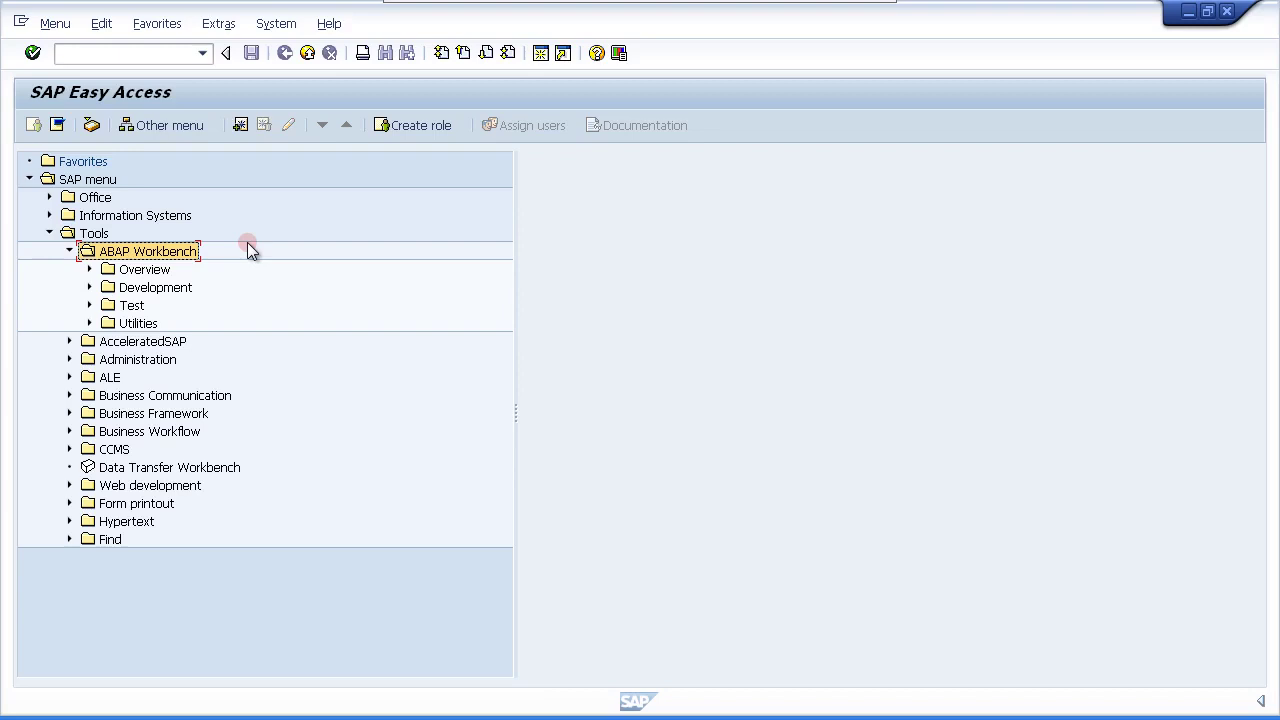
{"action": "left_click", "coordinate": [90, 269]}
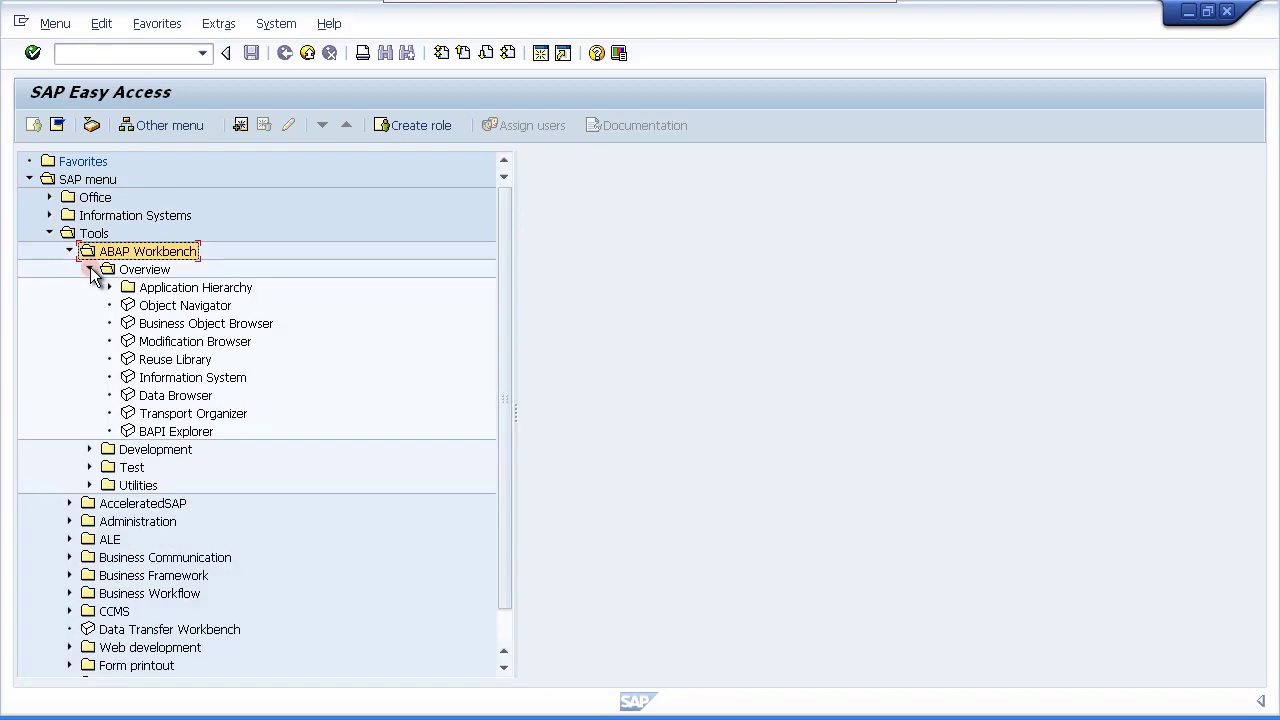
- Open the Object Navigator from the Overview folder to view its initial screen, and return to SAP Easy Access
{"action": "left_click", "coordinate": [163, 305]}
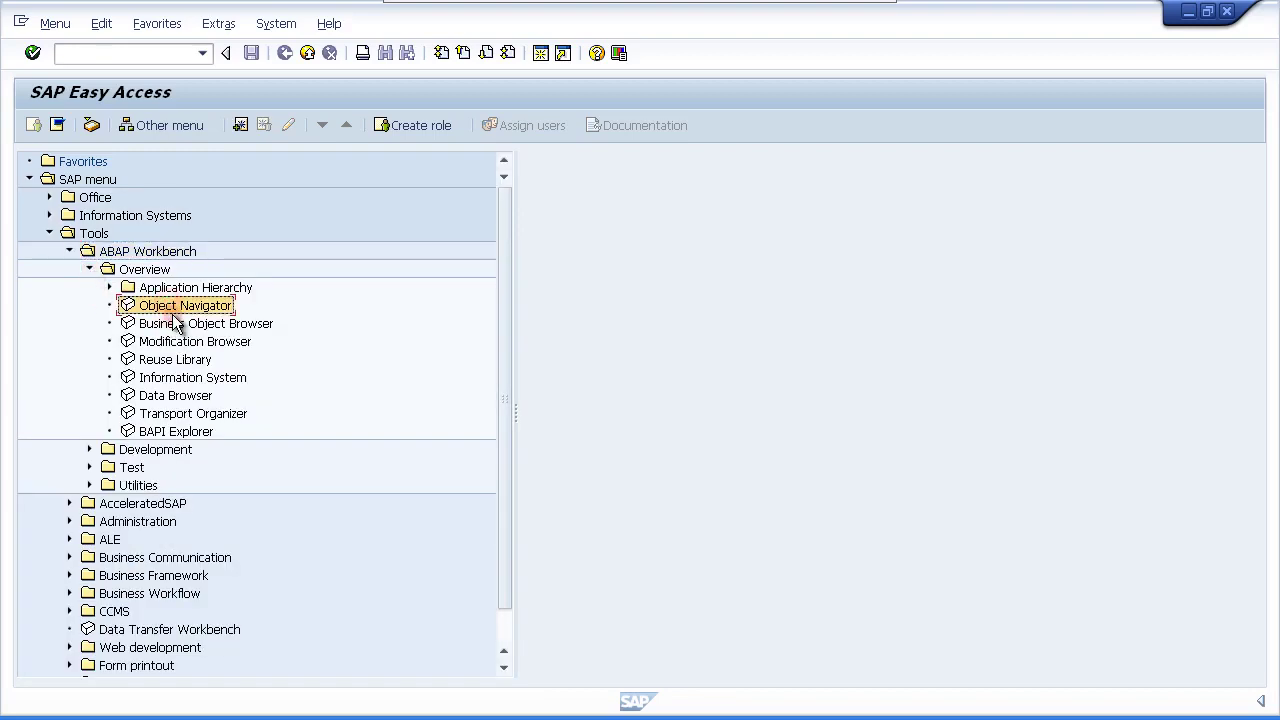
{"action": "left_click", "coordinate": [170, 325]}
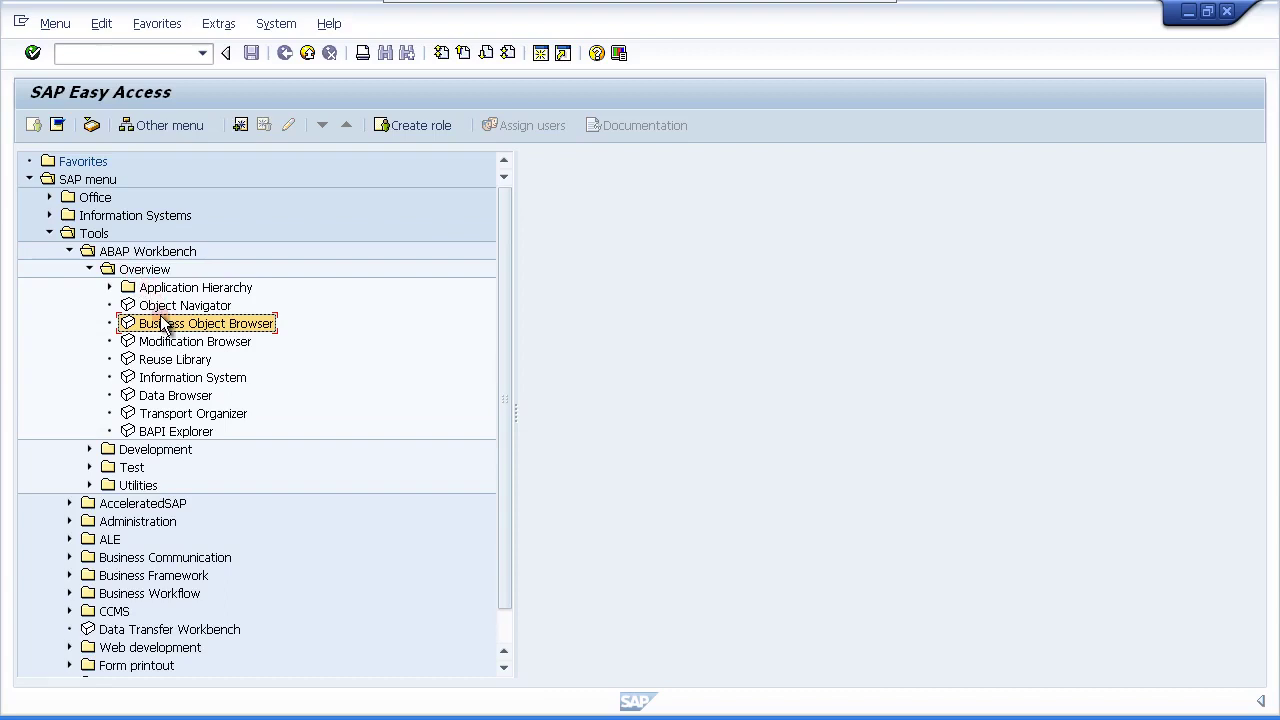
{"action": "left_click", "coordinate": [155, 308]}
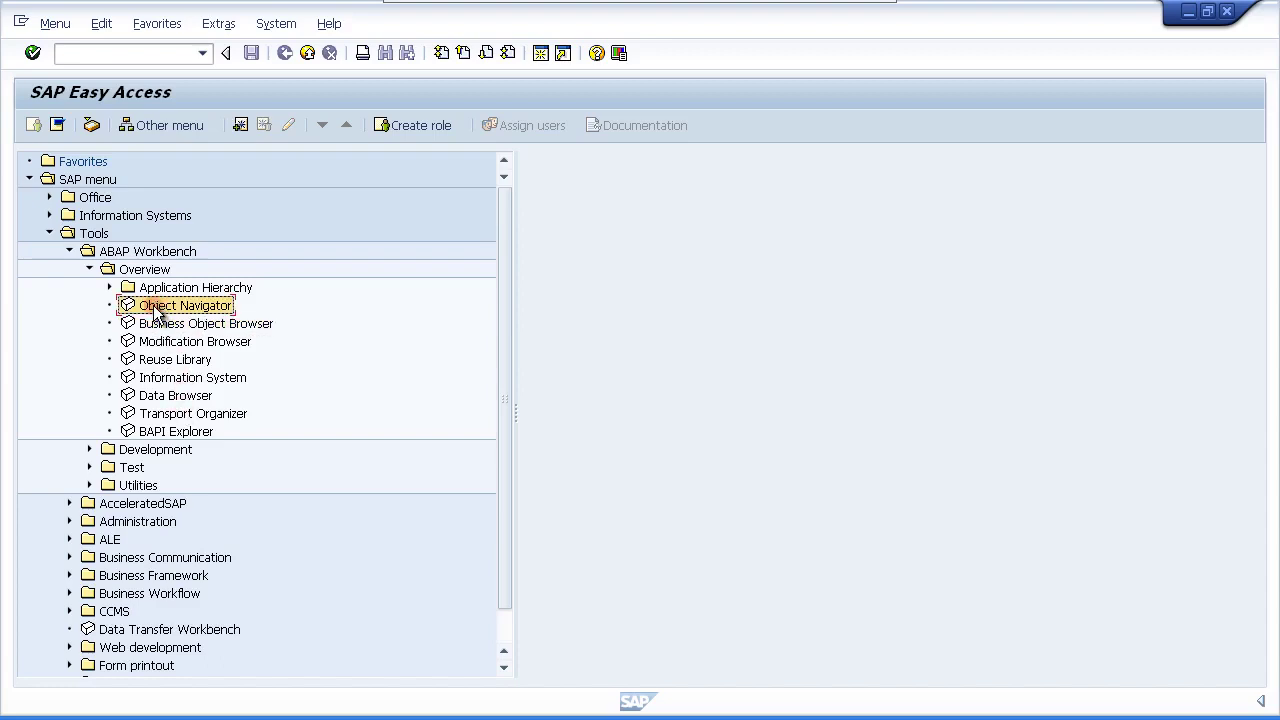
{"action": "double_click", "coordinate": [156, 308]}
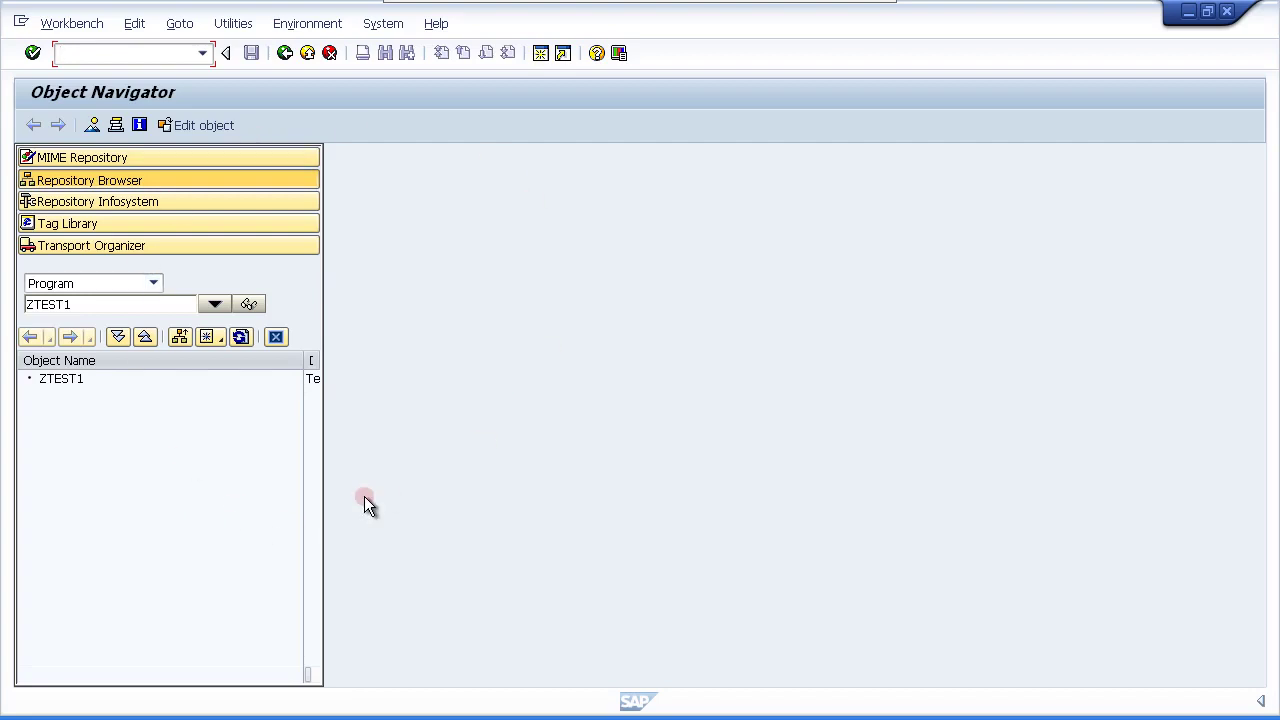
{"action": "left_click", "coordinate": [285, 54]}
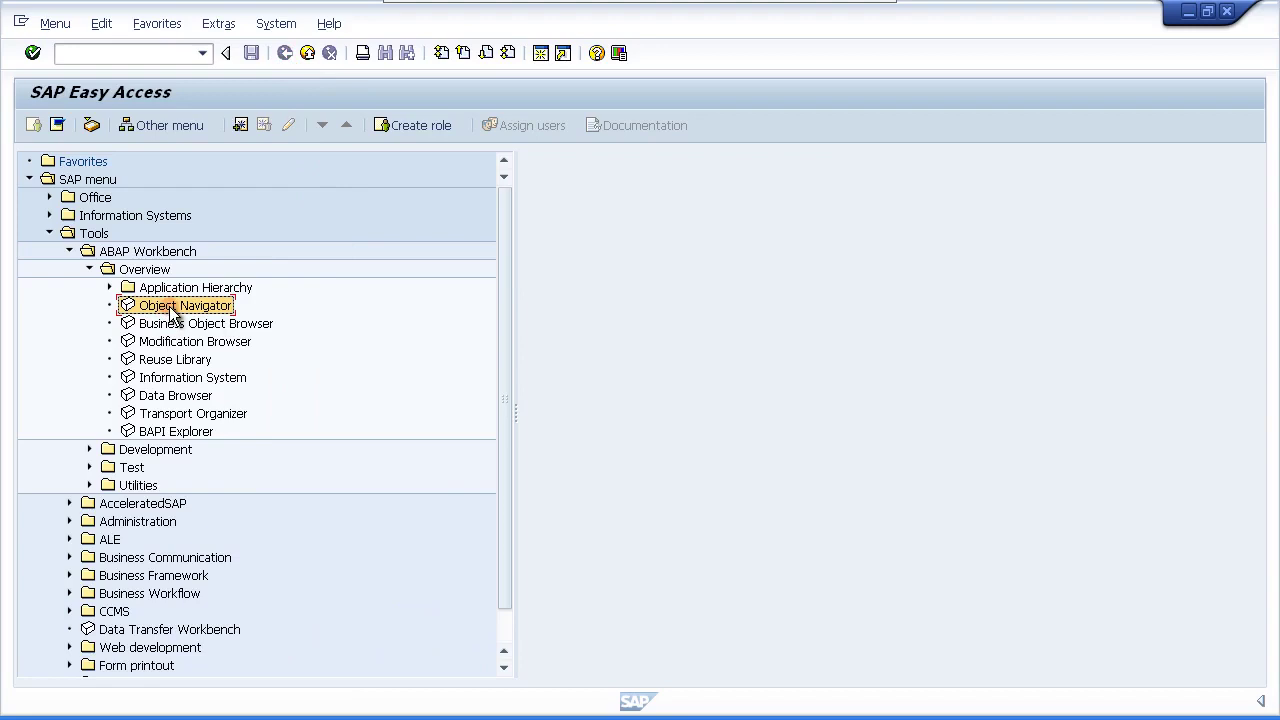
- Enable the Display technical names option in the SAP Easy Access settings
{"action": "left_click", "coordinate": [150, 54]}
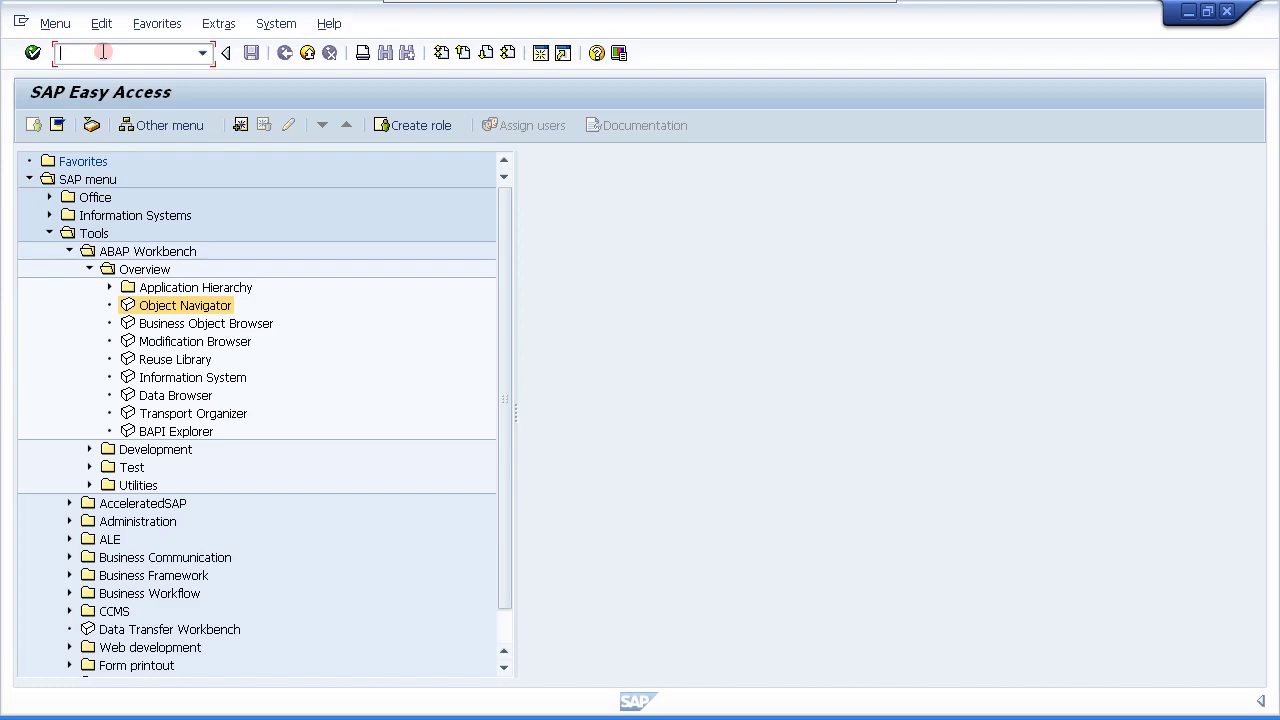
{"action": "left_click", "coordinate": [216, 28]}
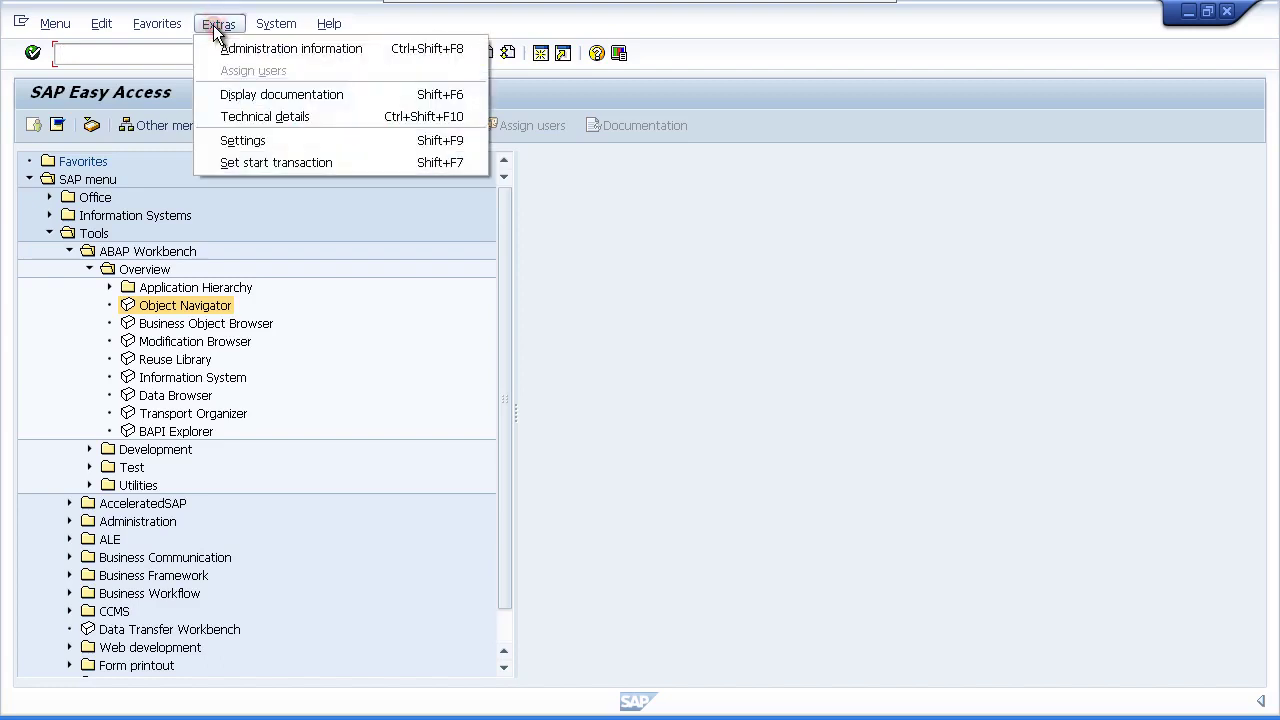
{"action": "left_click", "coordinate": [239, 139]}
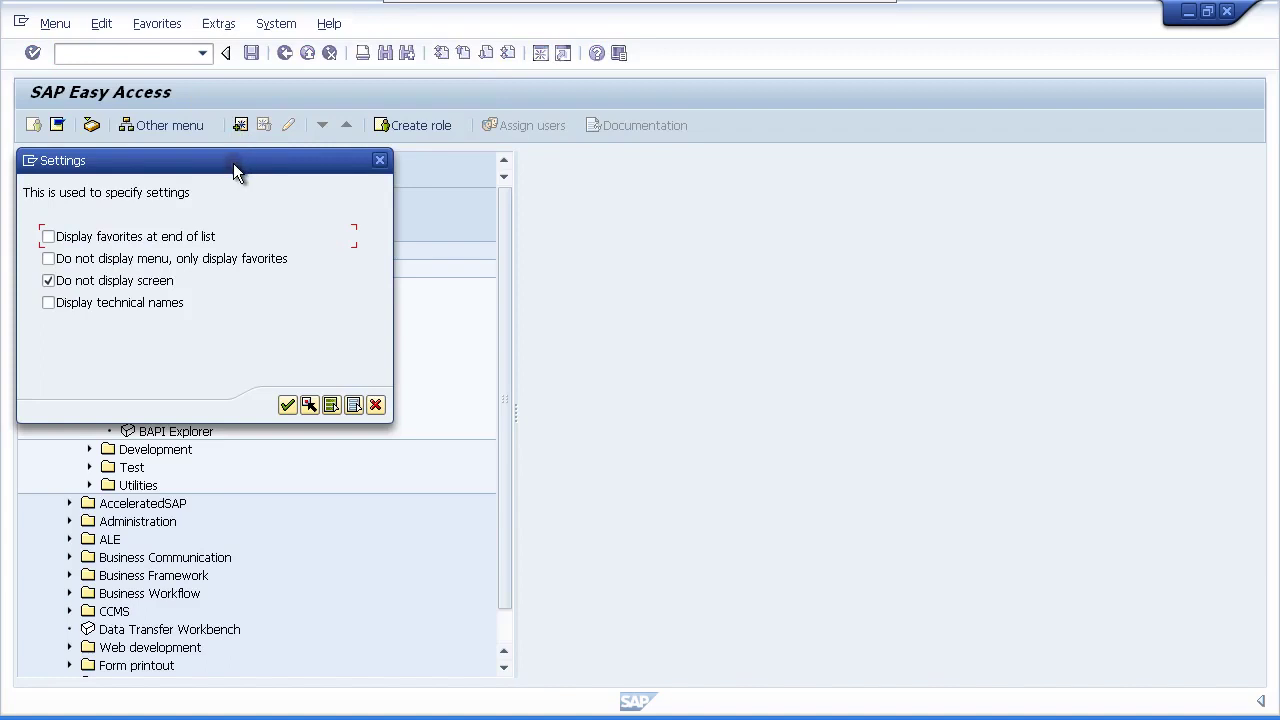
{"action": "left_click_drag", "start_coordinate": [233, 163], "coordinate": [259, 134]}
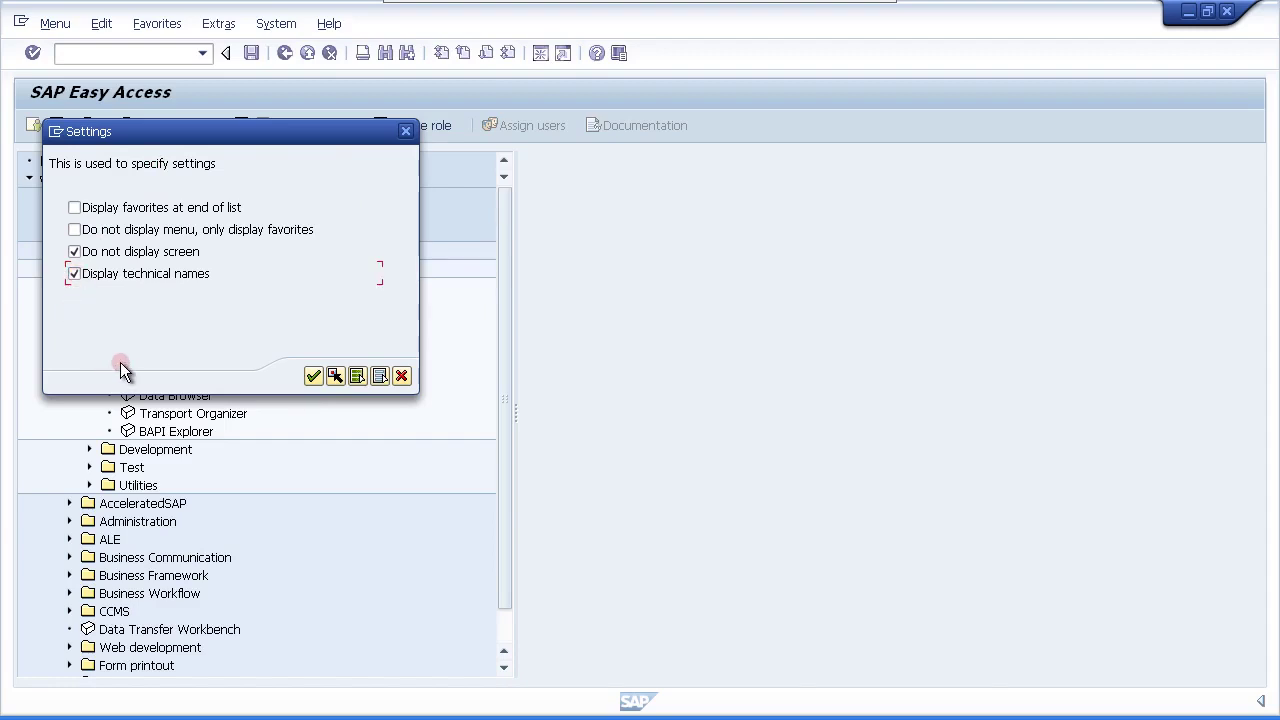
{"action": "left_click", "coordinate": [312, 377]}
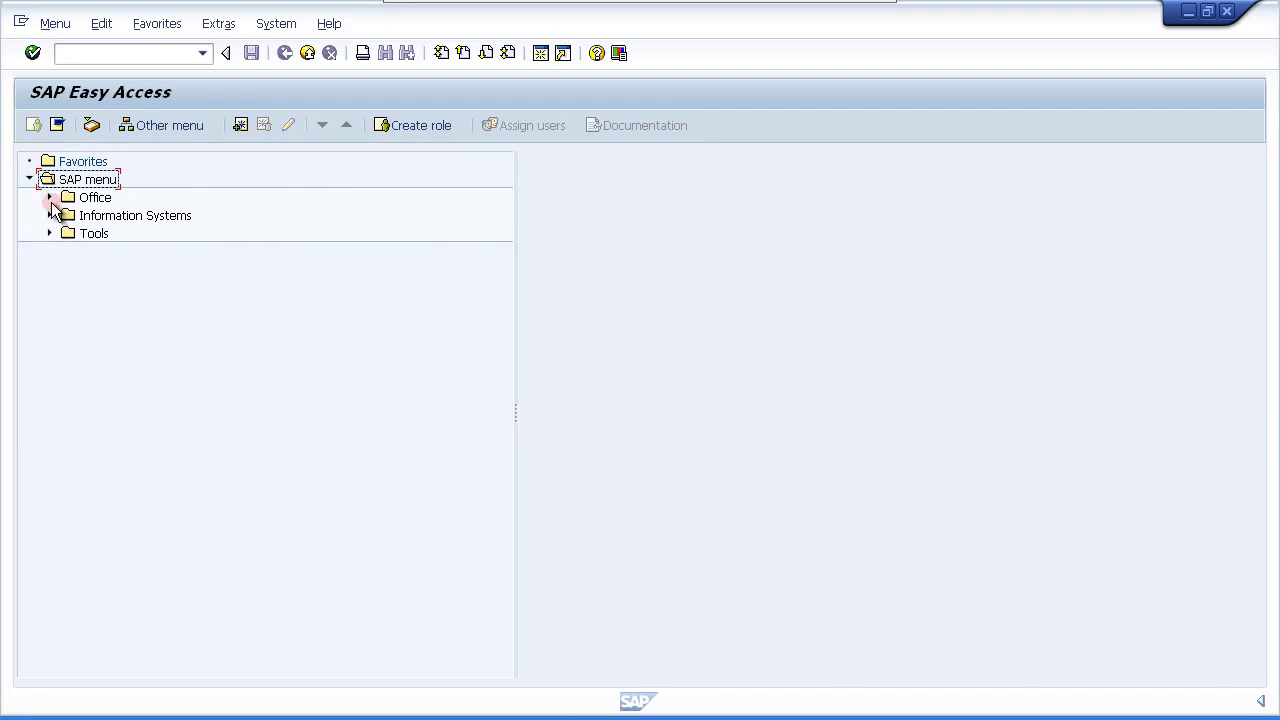
- Expand Tools, ABAP Workbench and Overview again, and highlight the BAPI Explorer entry among the transaction codes
{"action": "left_click", "coordinate": [51, 232]}
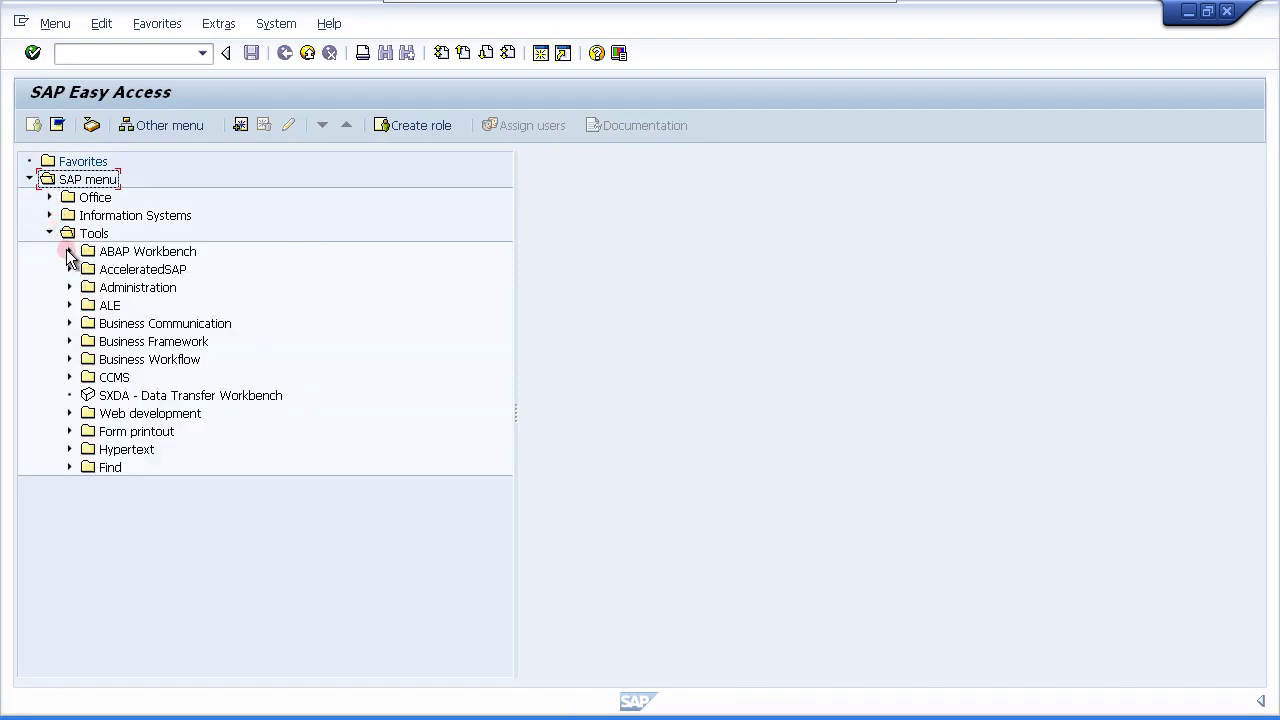
{"action": "left_click", "coordinate": [68, 251]}
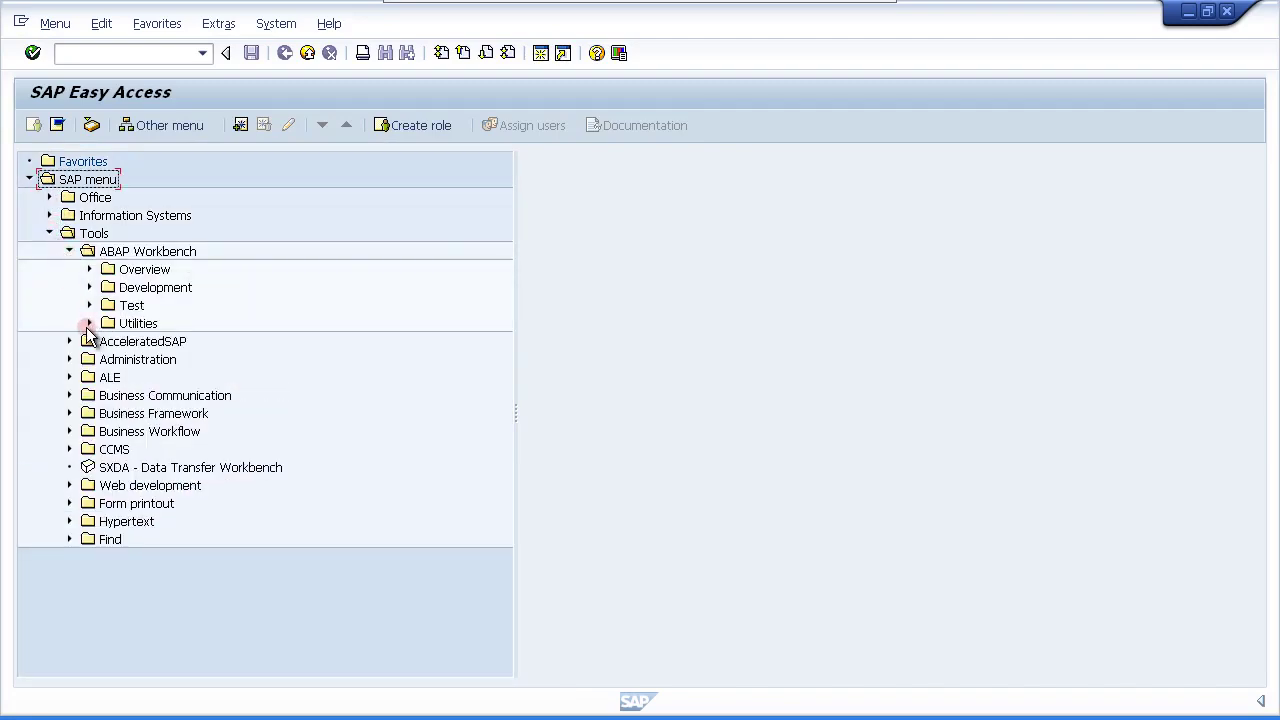
{"action": "left_click", "coordinate": [90, 306]}
{"action": "left_click", "coordinate": [90, 270]}
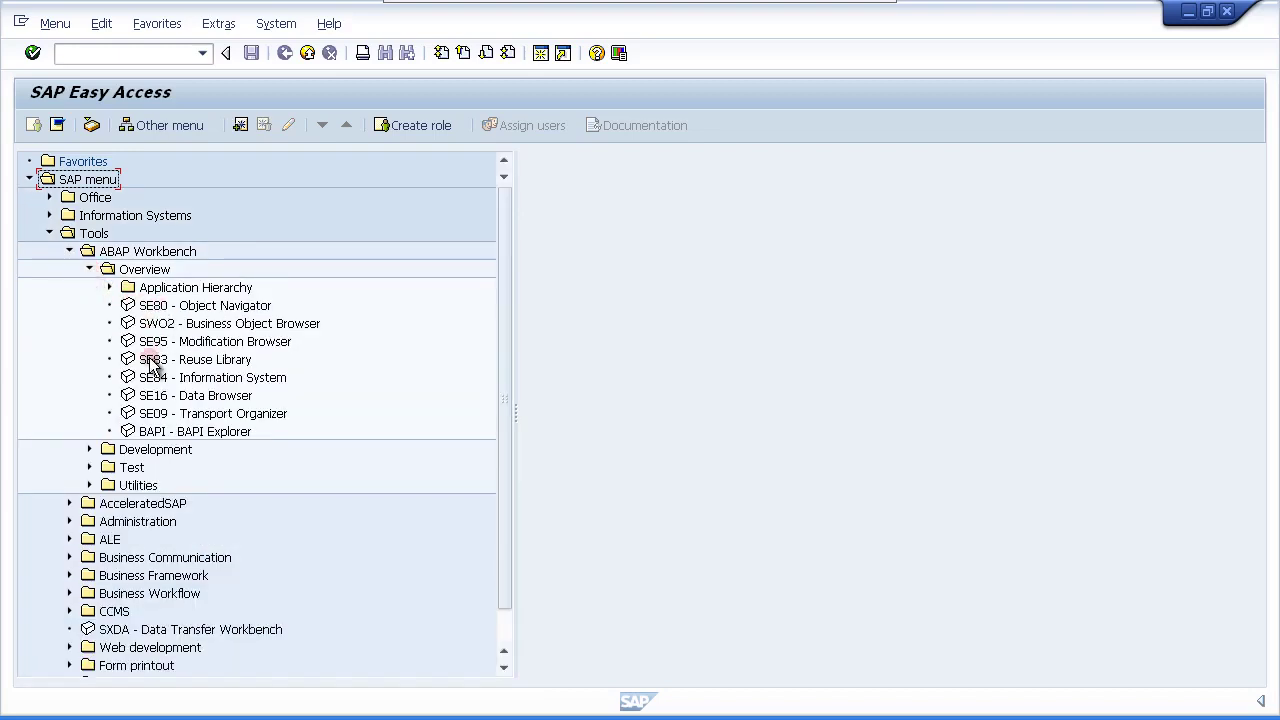
{"action": "left_click_drag", "start_coordinate": [150, 365], "coordinate": [150, 437]}
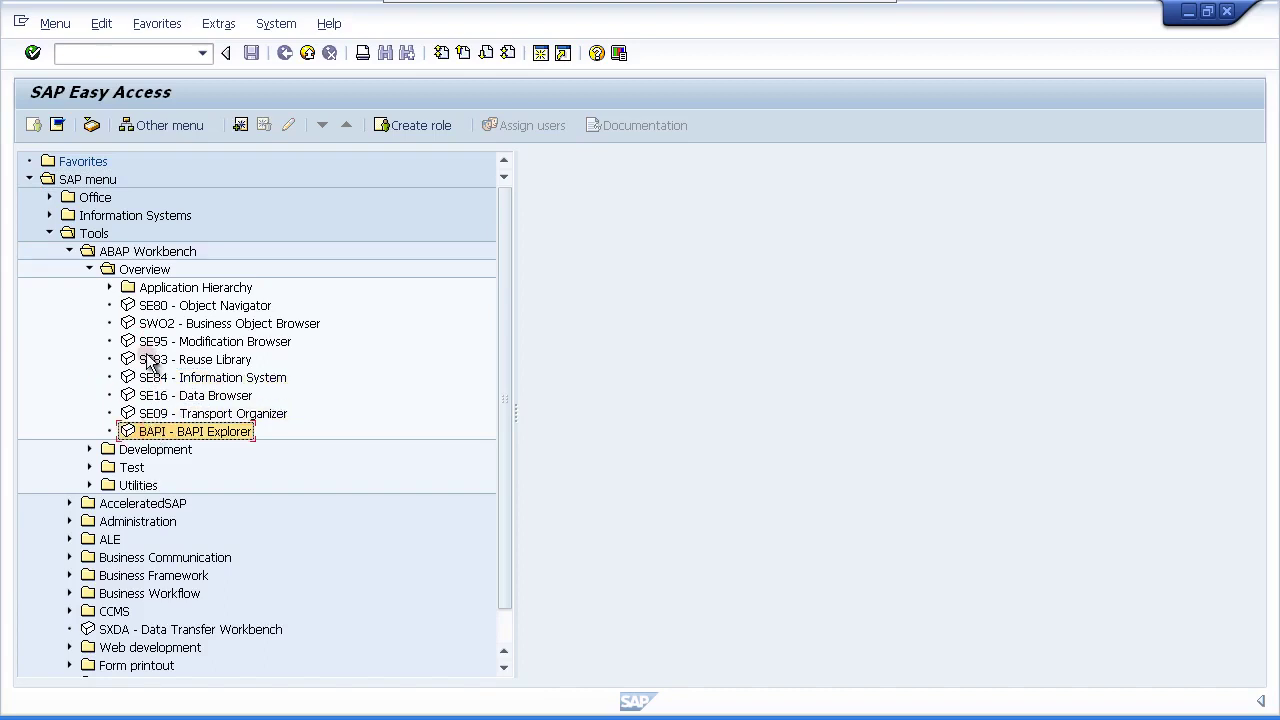
{"action": "left_click", "coordinate": [111, 55]}
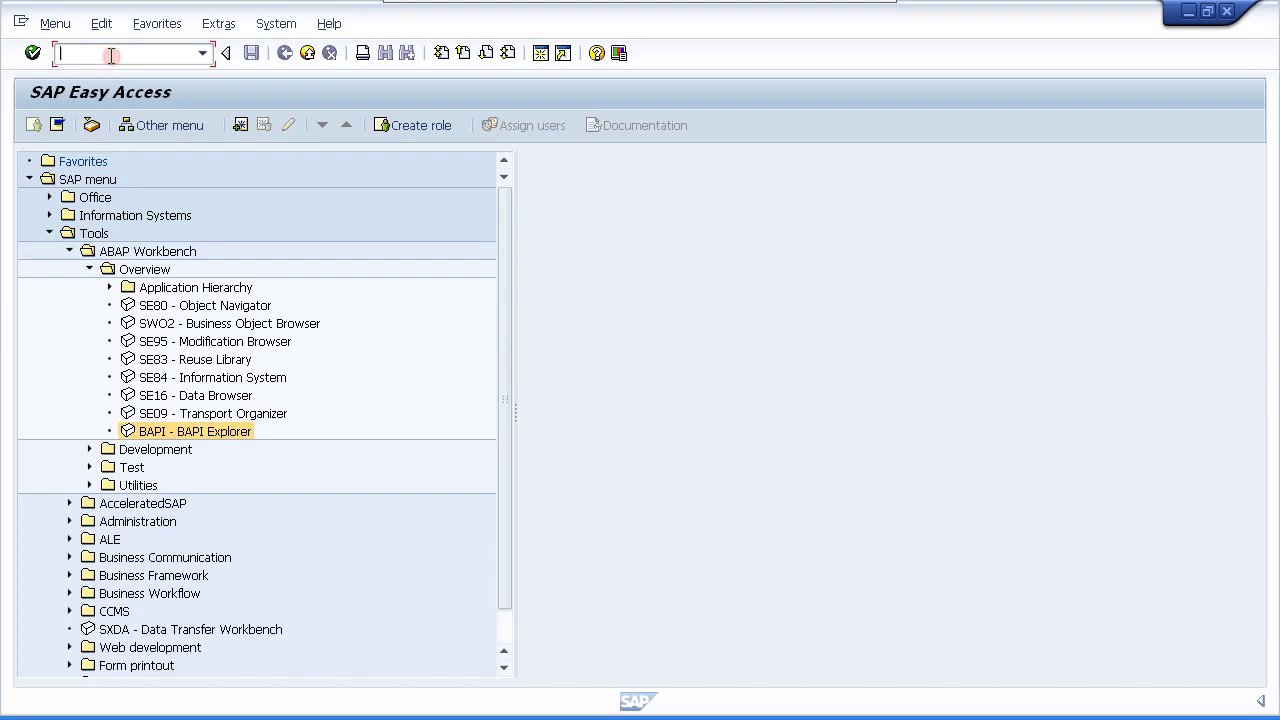
- Collapse Overview and expand Development under ABAP Workbench to view the SE38 ABAP Editor and SE37 Function Builder entries
{"action": "left_click", "coordinate": [90, 271]}
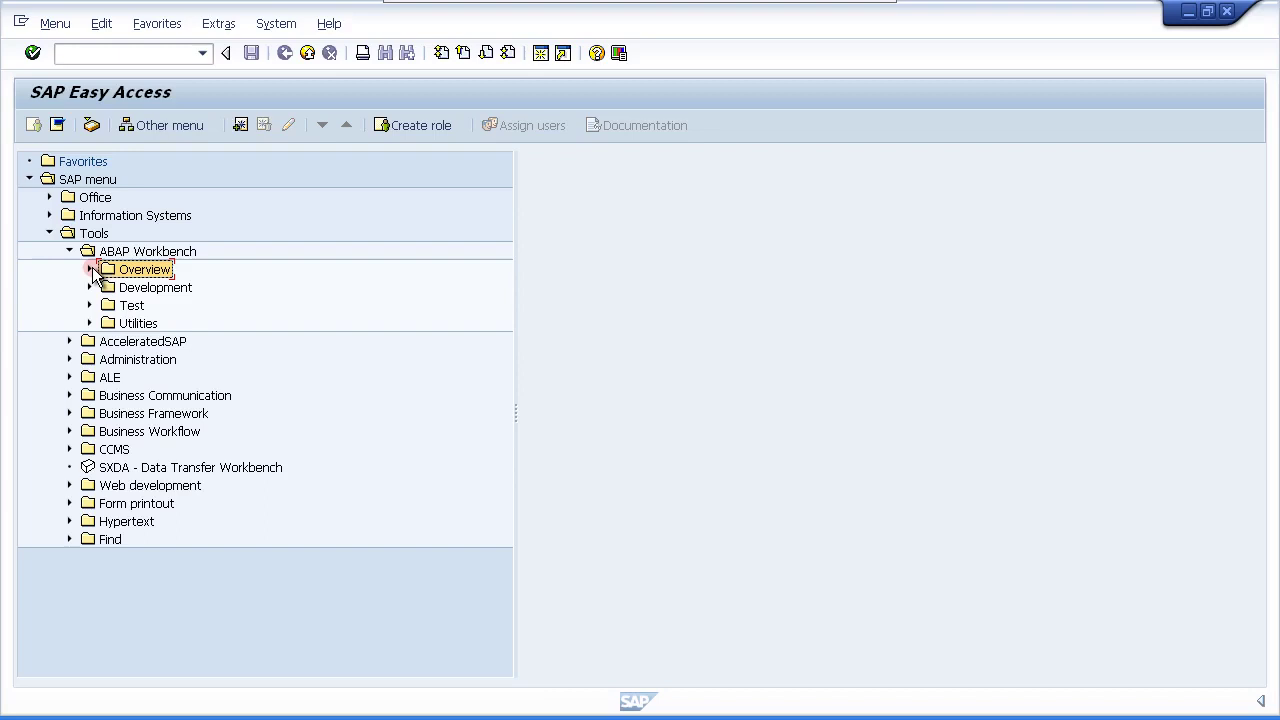
{"action": "left_click", "coordinate": [102, 251]}
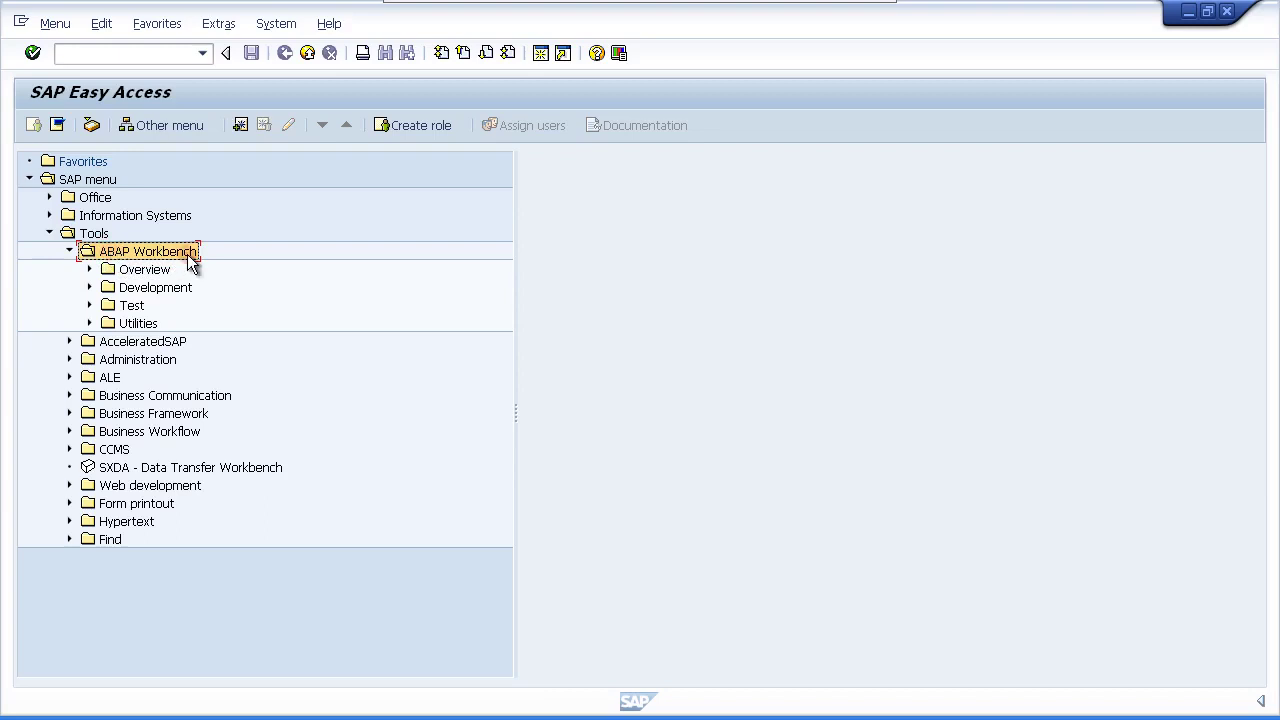
{"action": "left_click", "coordinate": [128, 290]}
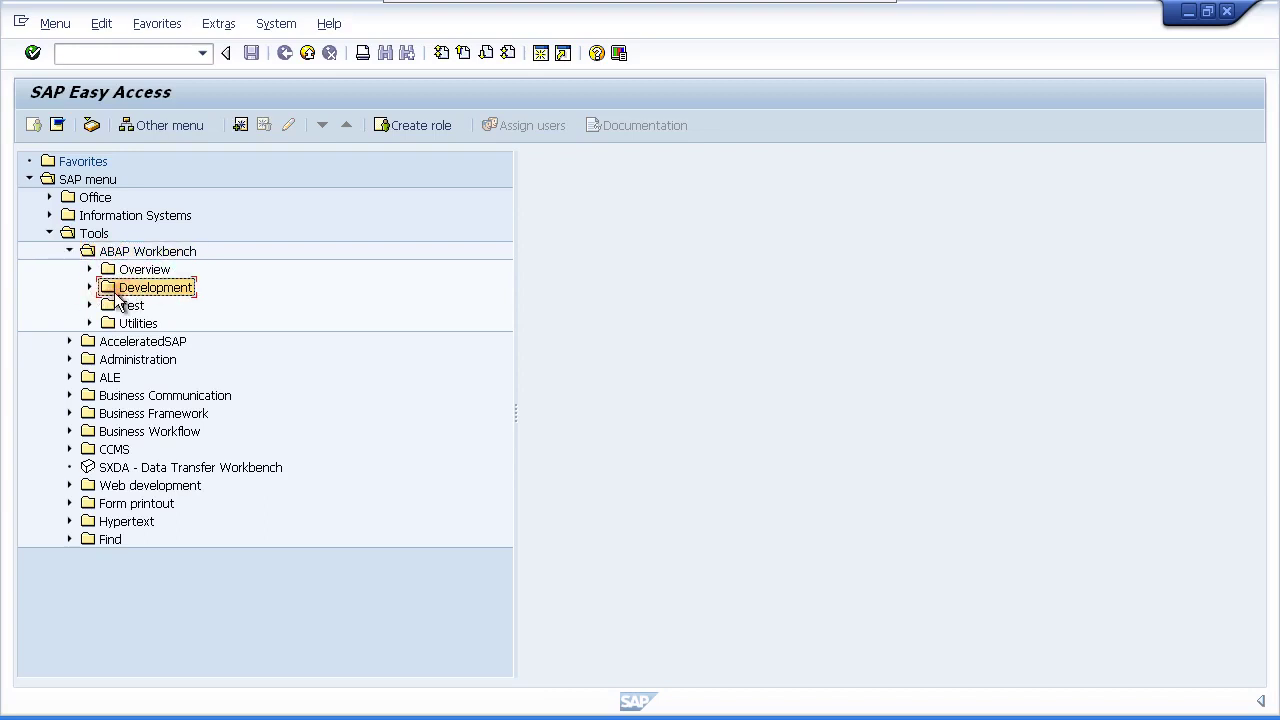
{"action": "left_click", "coordinate": [90, 287]}
{"action": "left_click", "coordinate": [208, 306]}
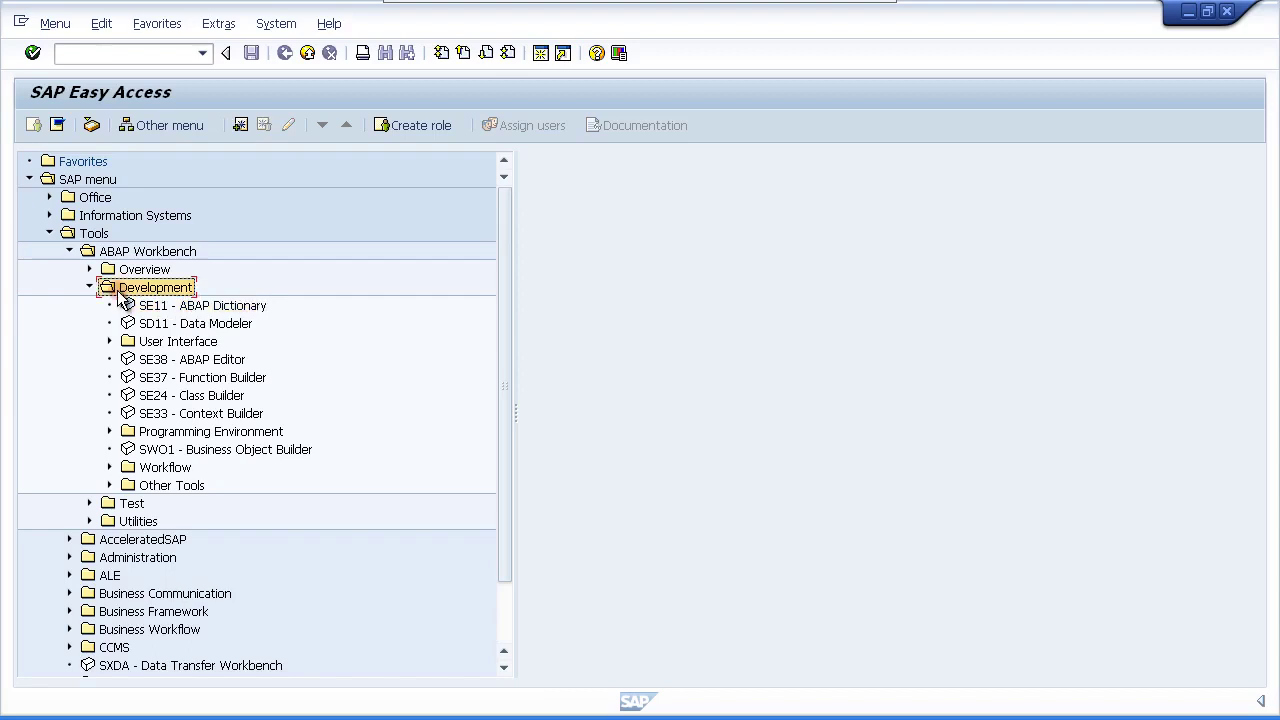
{"action": "left_click", "coordinate": [173, 360]}
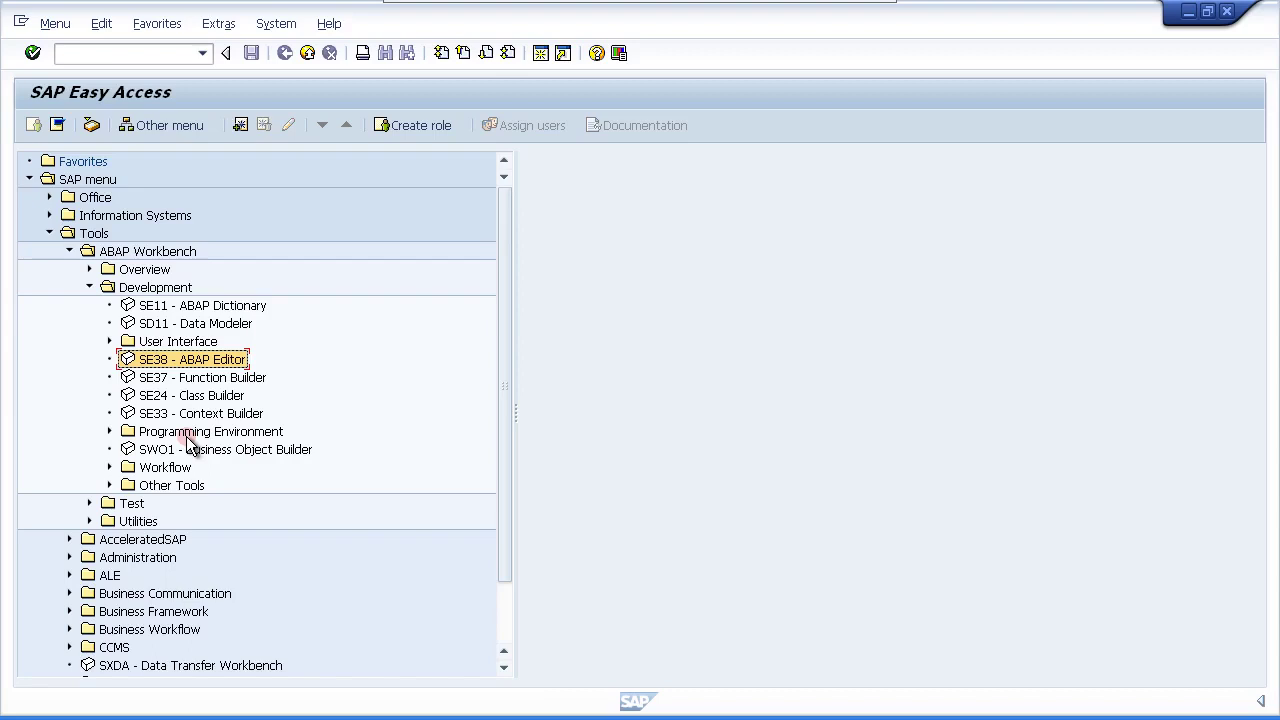
{"action": "left_click", "coordinate": [191, 379]}
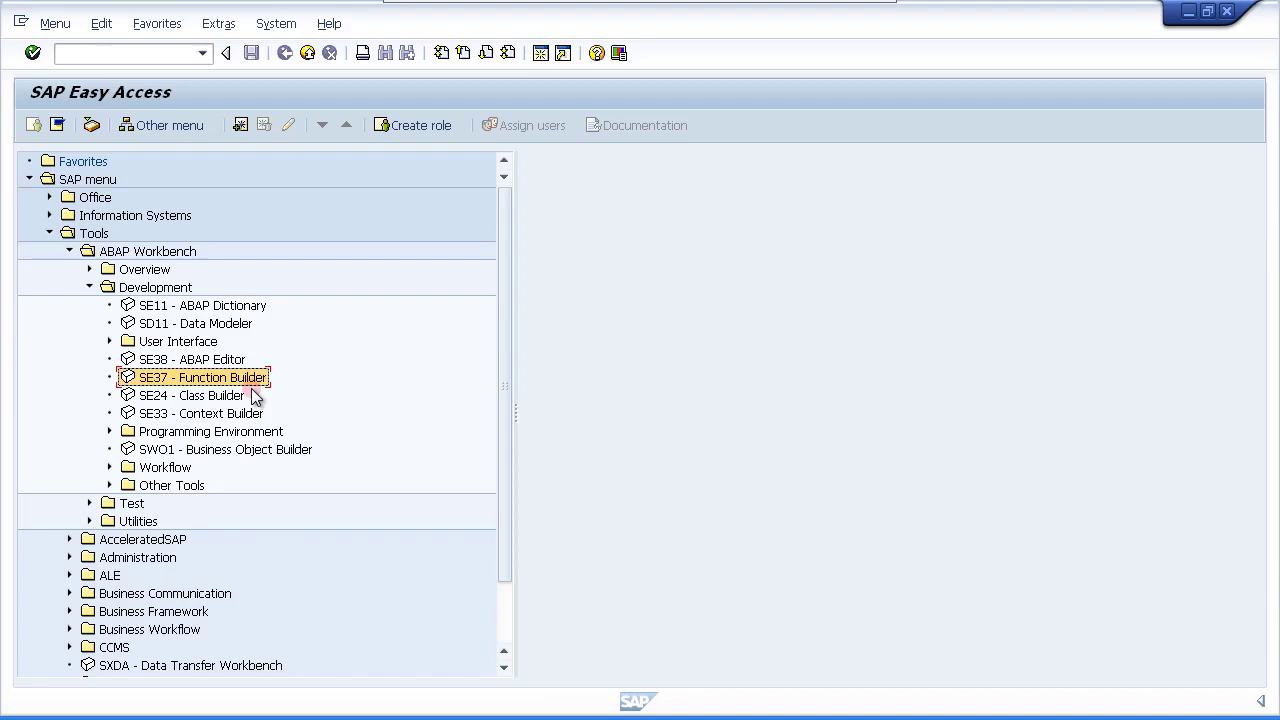
- Expand the User Interface folder to view SE41 Menu Painter and SE51 Screen Painter, and collapse it again
{"action": "left_click", "coordinate": [168, 343]}
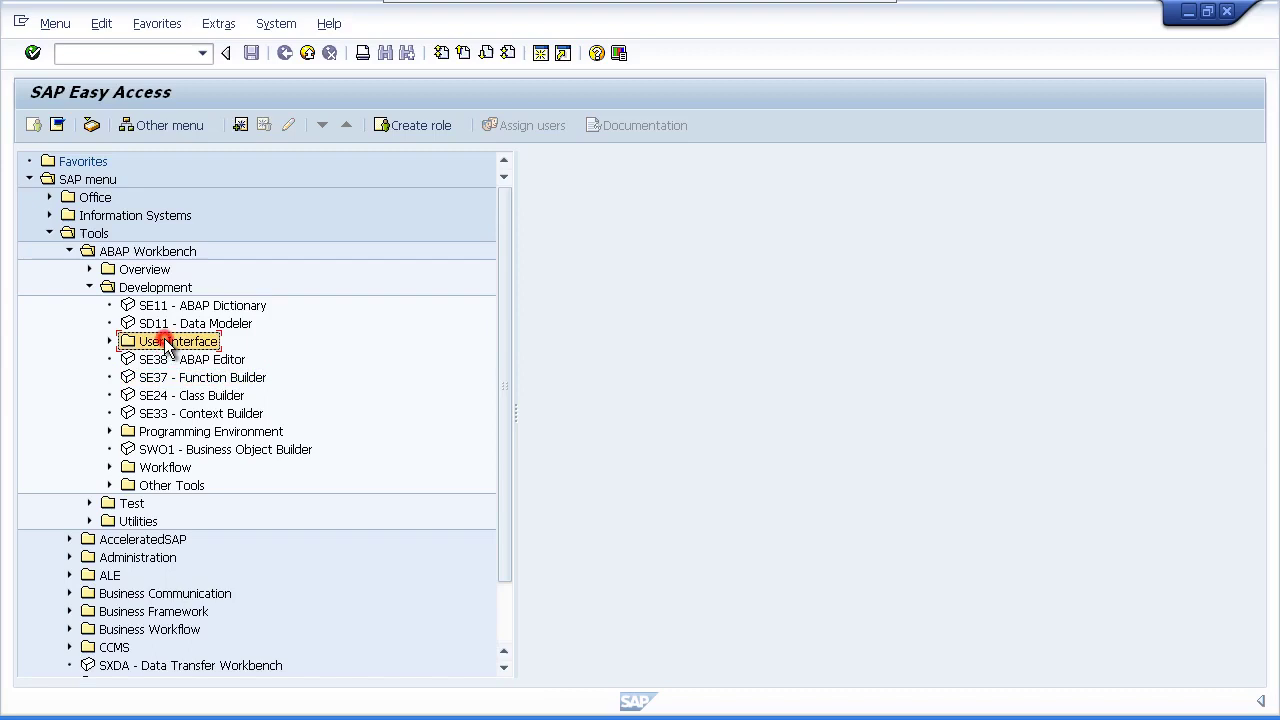
{"action": "left_click", "coordinate": [110, 341]}
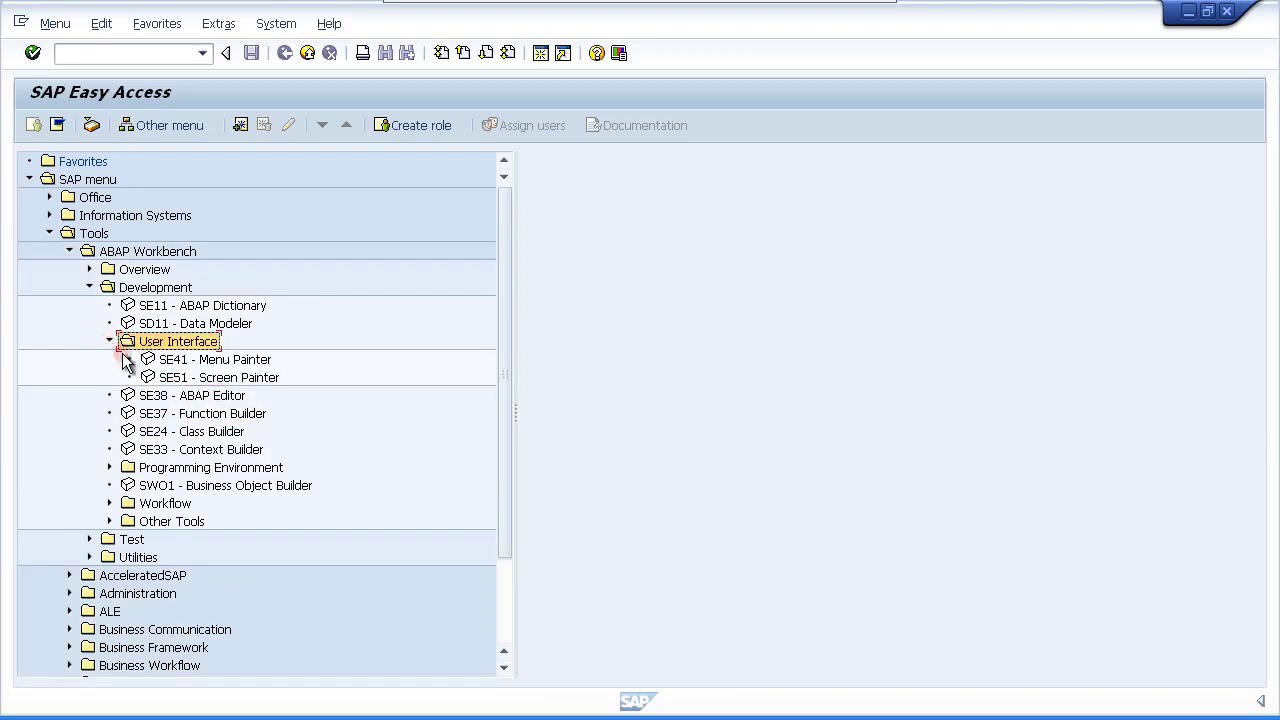
{"action": "left_click", "coordinate": [195, 362]}
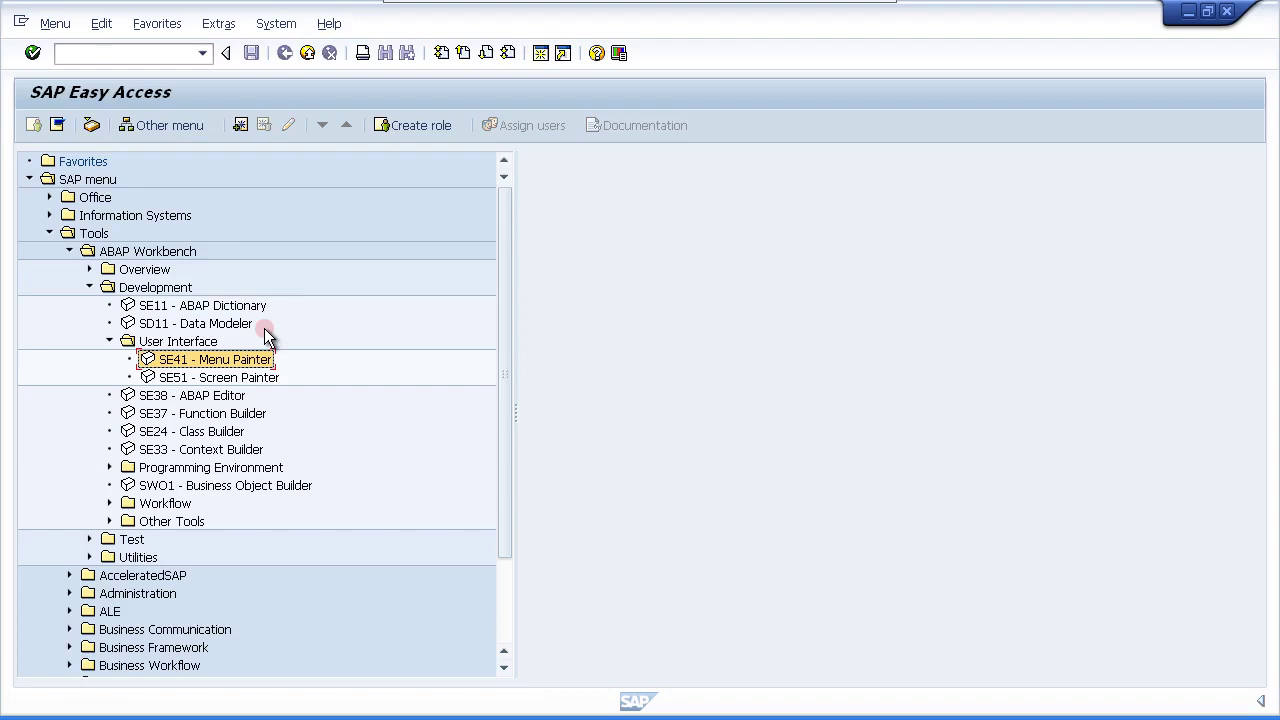
{"action": "left_click", "coordinate": [128, 52]}
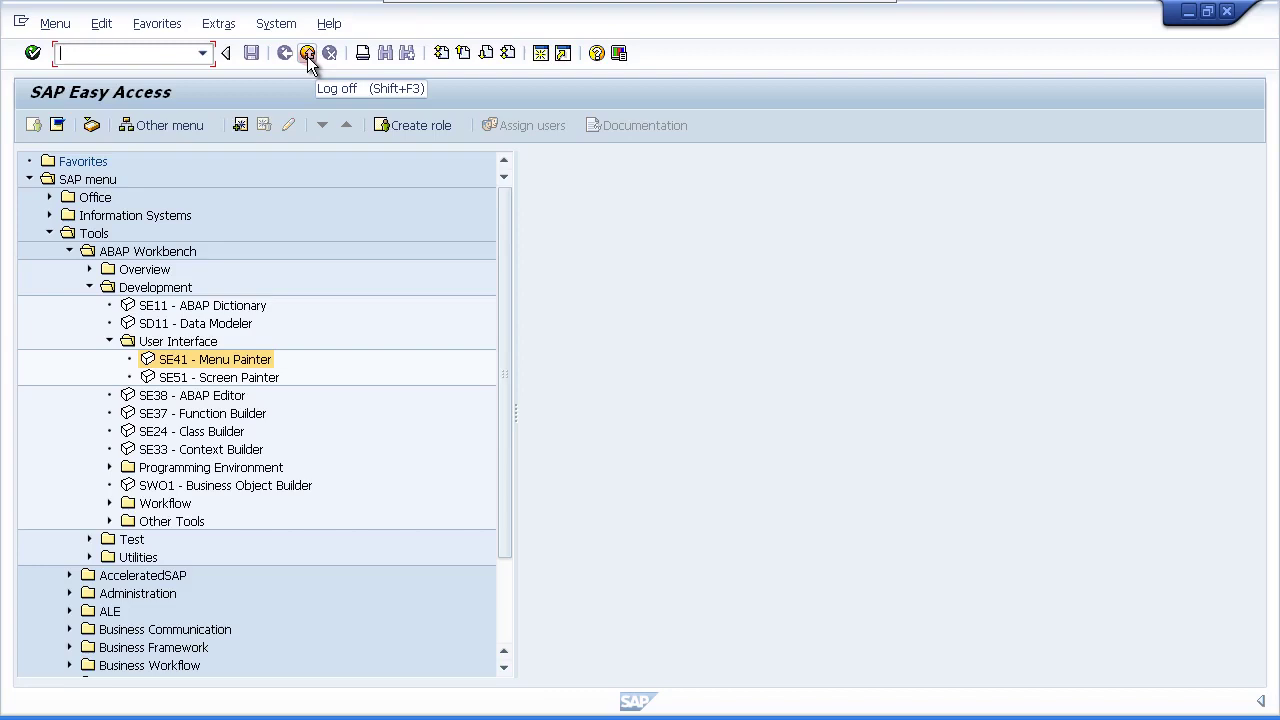
{"action": "left_click", "coordinate": [207, 377]}
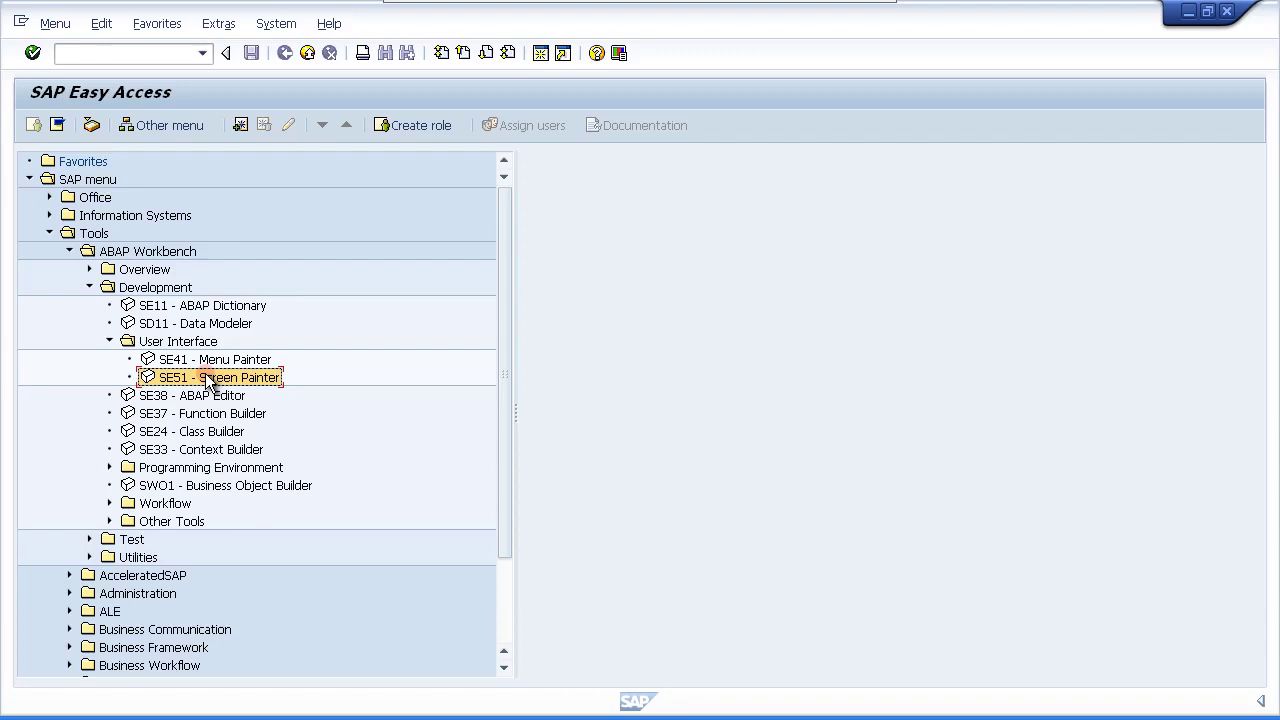
{"action": "left_click", "coordinate": [111, 342]}
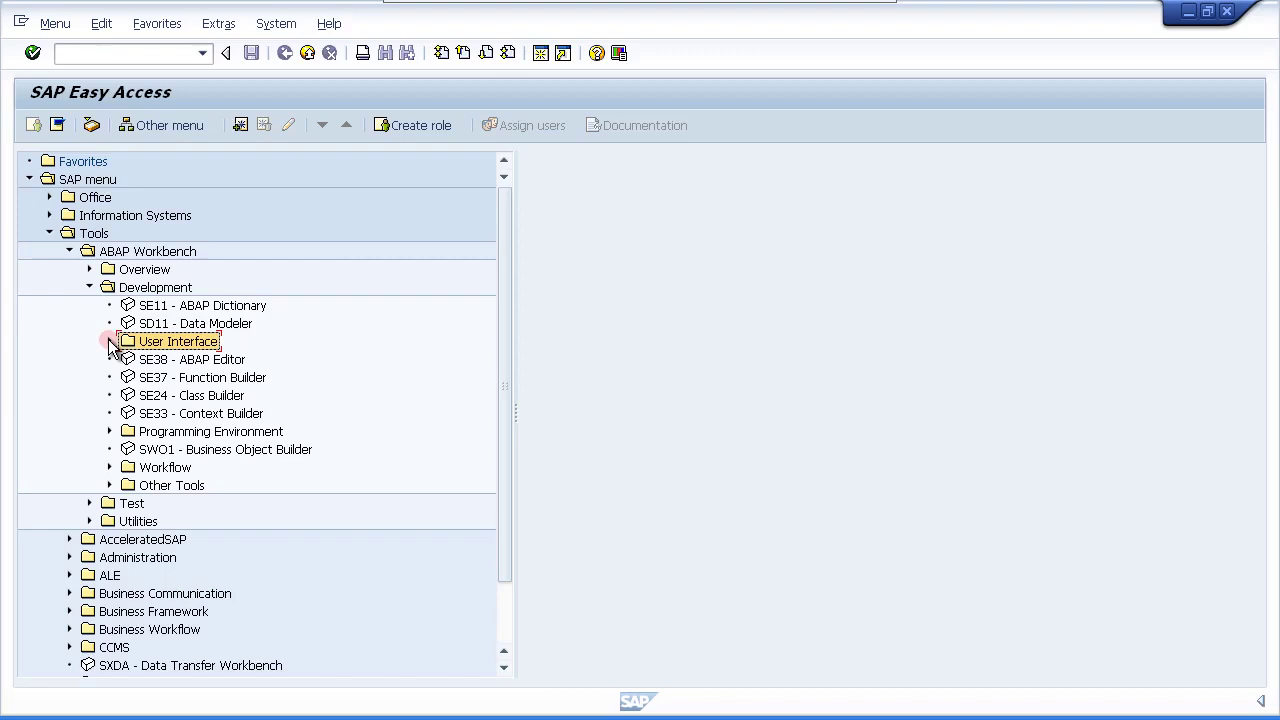
- Expand the Overview folder again and select the SE80 Object Navigator entry
{"action": "left_click", "coordinate": [89, 270]}
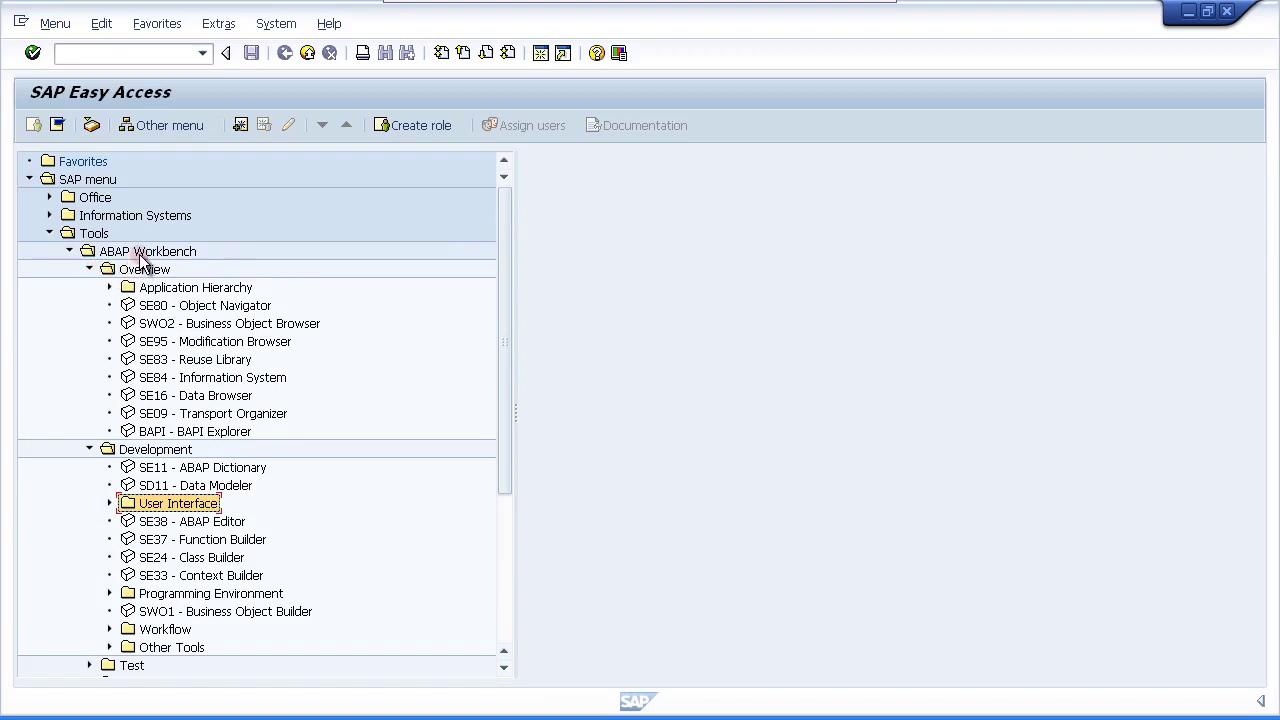
{"action": "left_click", "coordinate": [196, 305]}
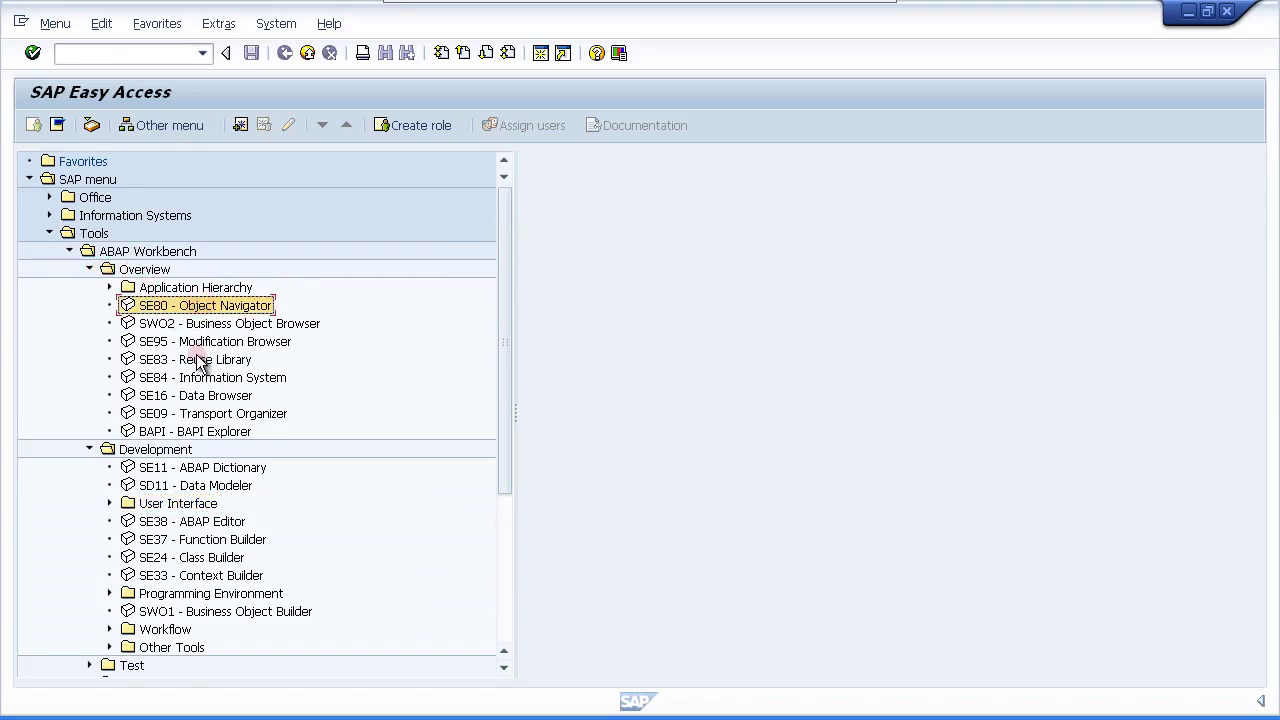